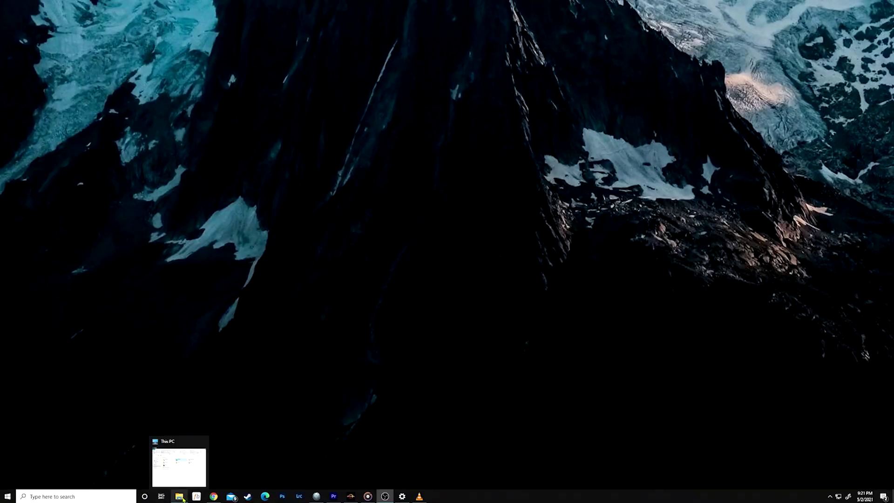
# Bring up This PC and hover over Music, Downloads and Videos to show them getting selected.
pyautogui.click(180, 496)
pyautogui.click(477, 272)
pyautogui.click(373, 273)
pyautogui.click(365, 295)
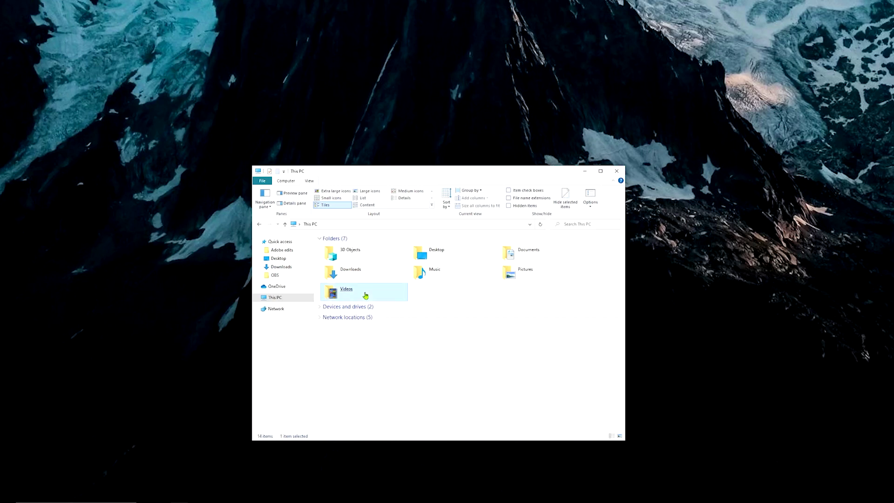
pyautogui.click(370, 265)
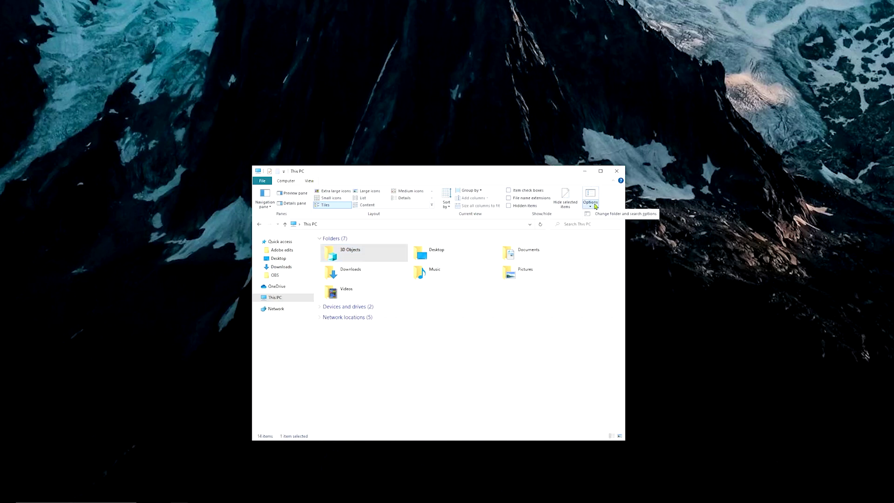
pyautogui.click(603, 215)
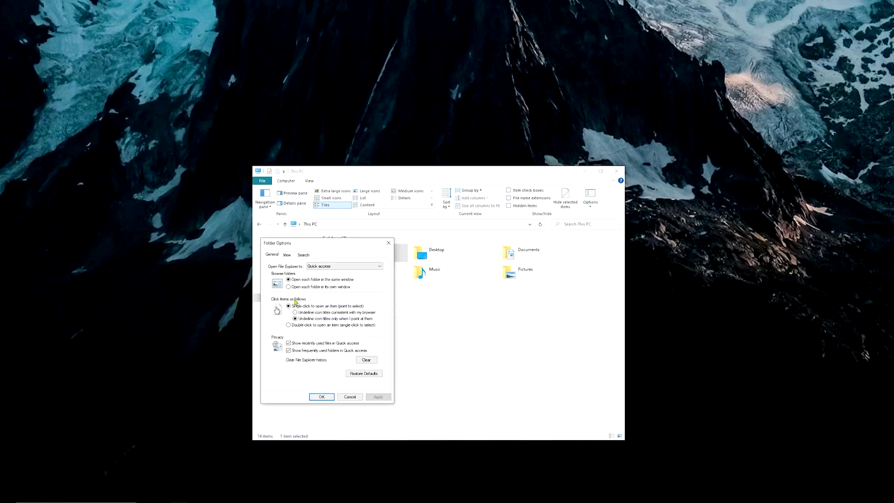
# Apply 'Double-click to open an item', close Folder Options, then select Downloads with one click.
pyautogui.click(293, 325)
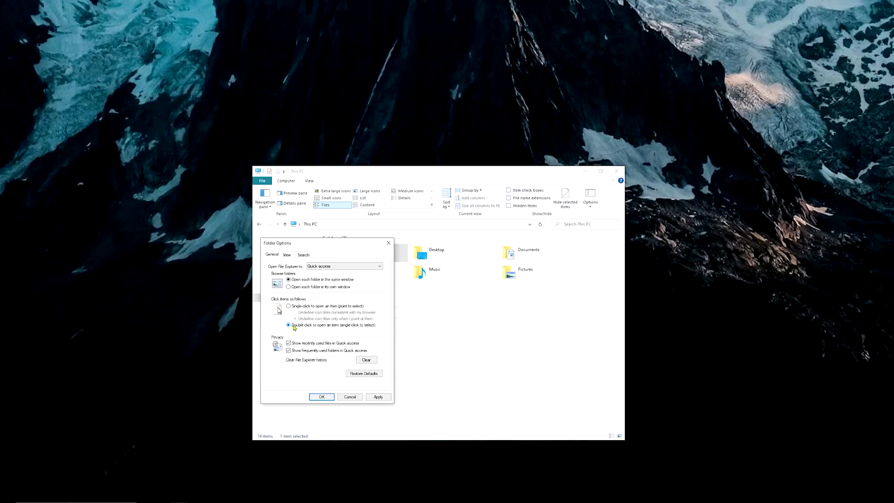
pyautogui.click(378, 397)
pyautogui.click(322, 397)
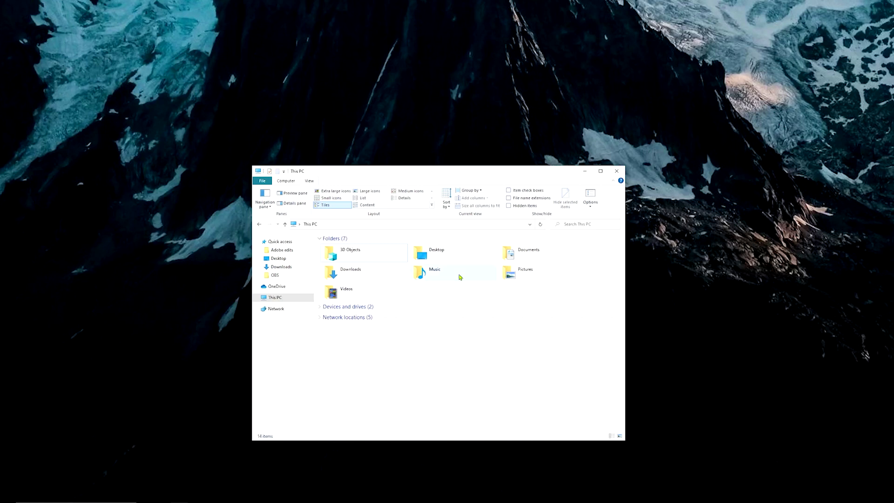
pyautogui.click(367, 276)
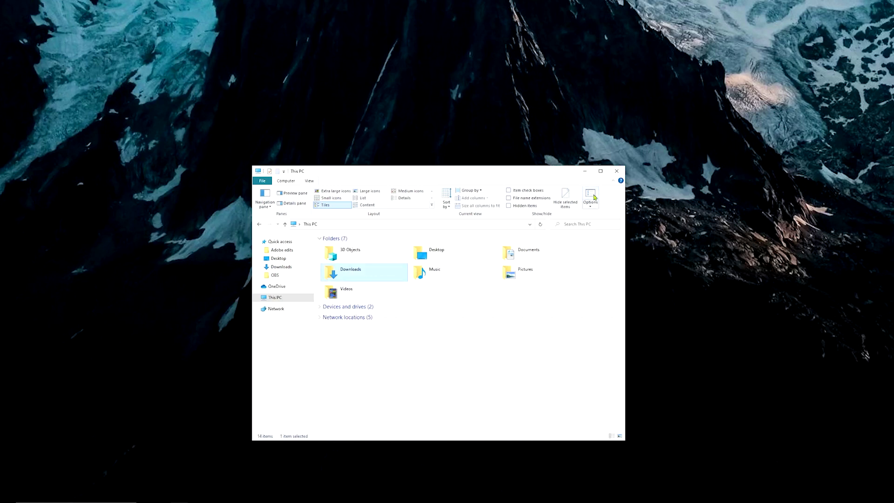